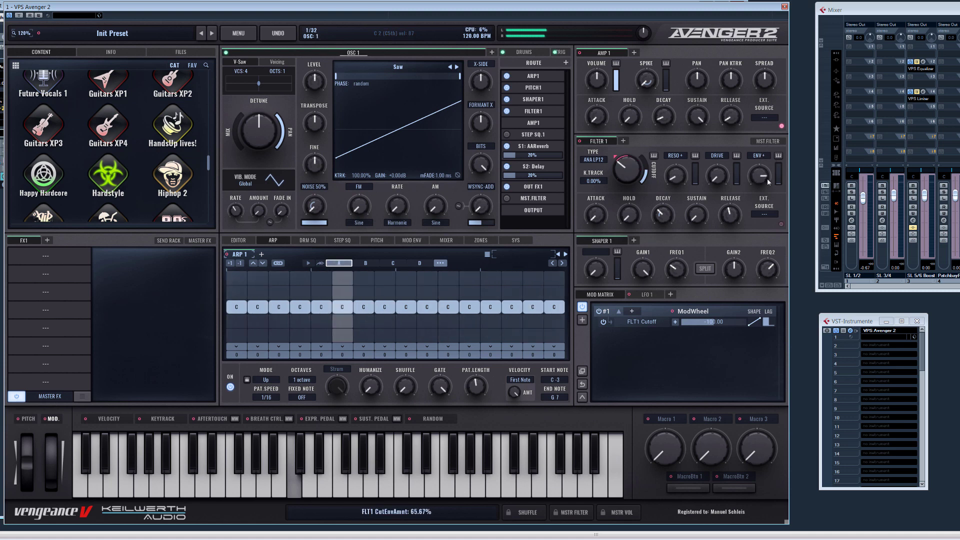
Clear steps 3–16, restore C on steps 8 and 9, and give step 8 Ratchet 2 'in'
drag(287, 311, 556, 312)
click(398, 311)
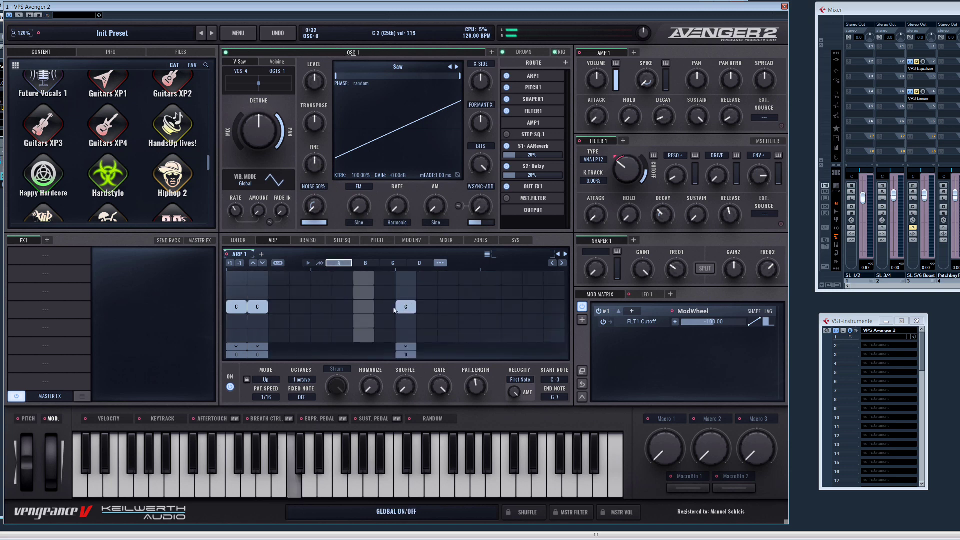
click(384, 306)
click(384, 346)
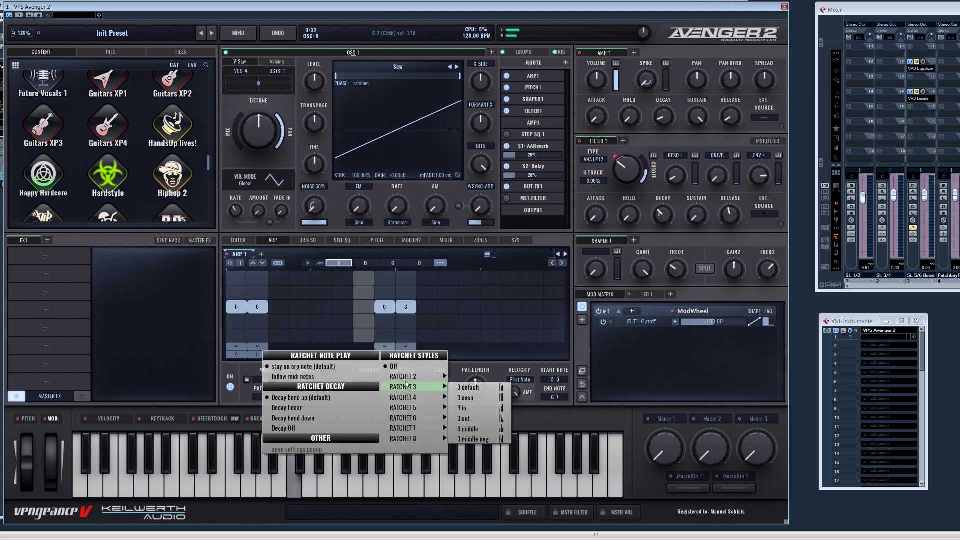
mouse_move(405, 377)
click(472, 398)
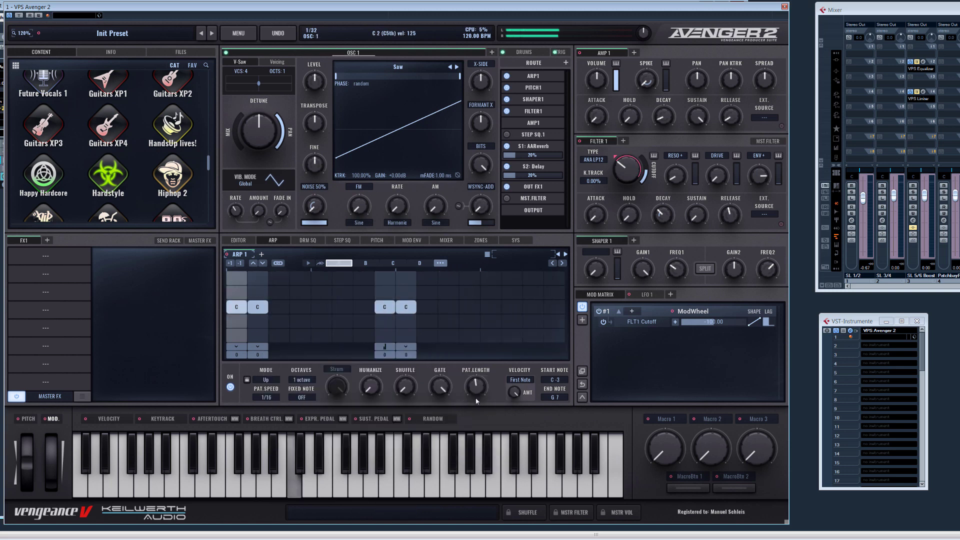
Add C notes on steps 11, 13 and 16, and give step 16 Ratchet 8
click(446, 306)
click(490, 306)
click(555, 308)
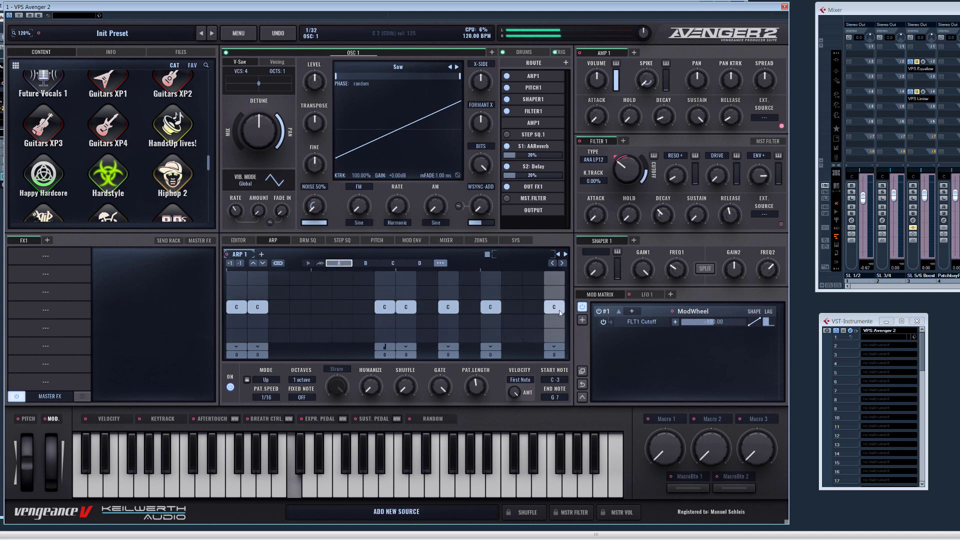
click(553, 347)
mouse_move(580, 439)
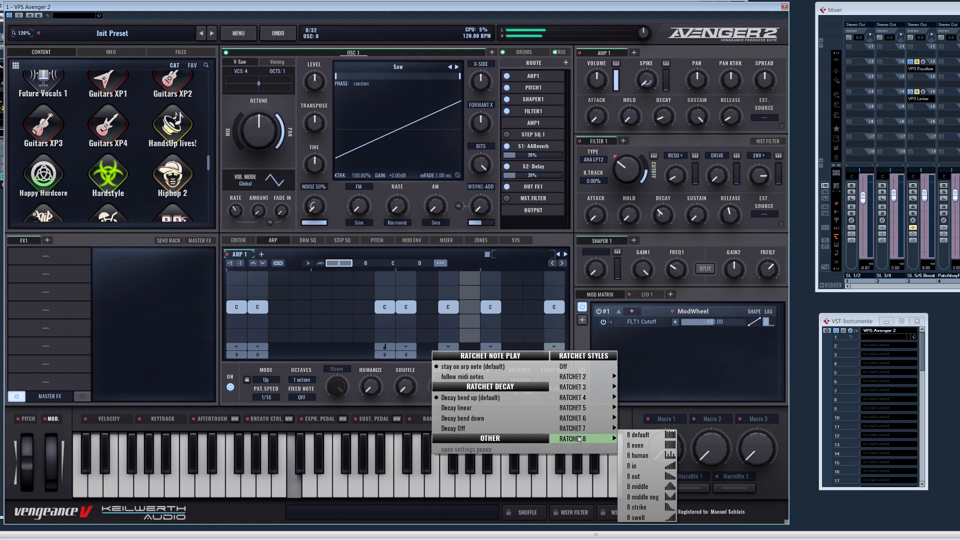
click(650, 486)
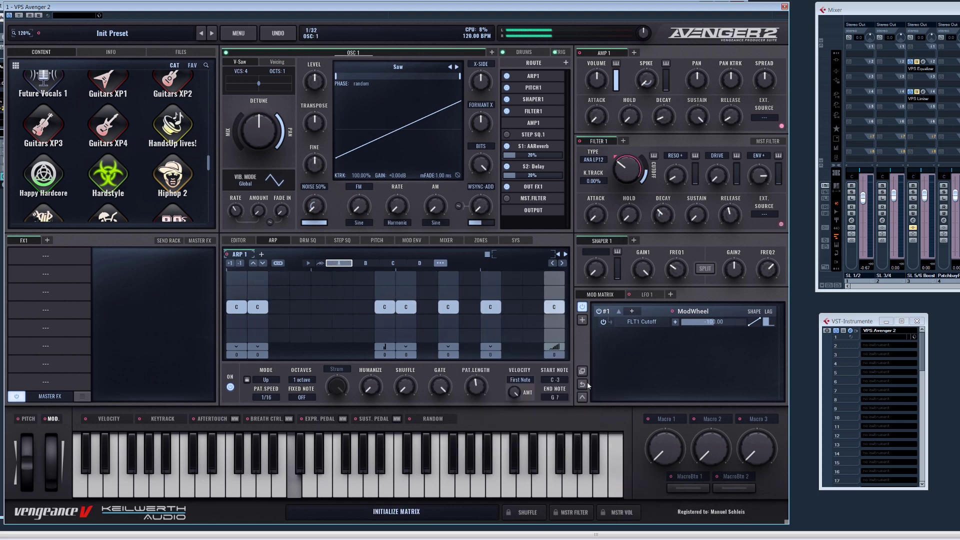
Stretch the last note across steps 15–16 and set it to Ratchet 4 'middle'
mouse_move(552, 307)
mouse_down()
mouse_move(533, 307)
mouse_move(562, 307)
mouse_up()
click(547, 348)
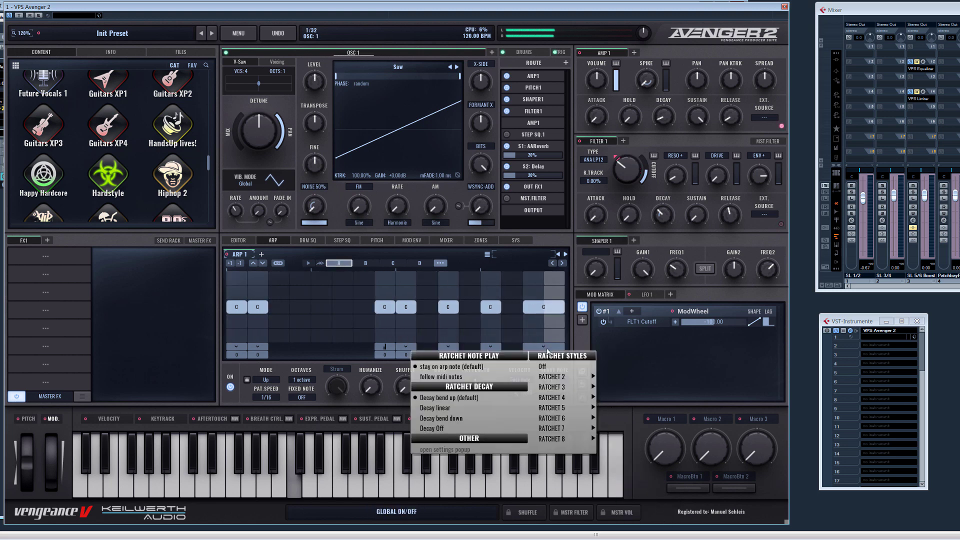
mouse_move(555, 397)
click(619, 445)
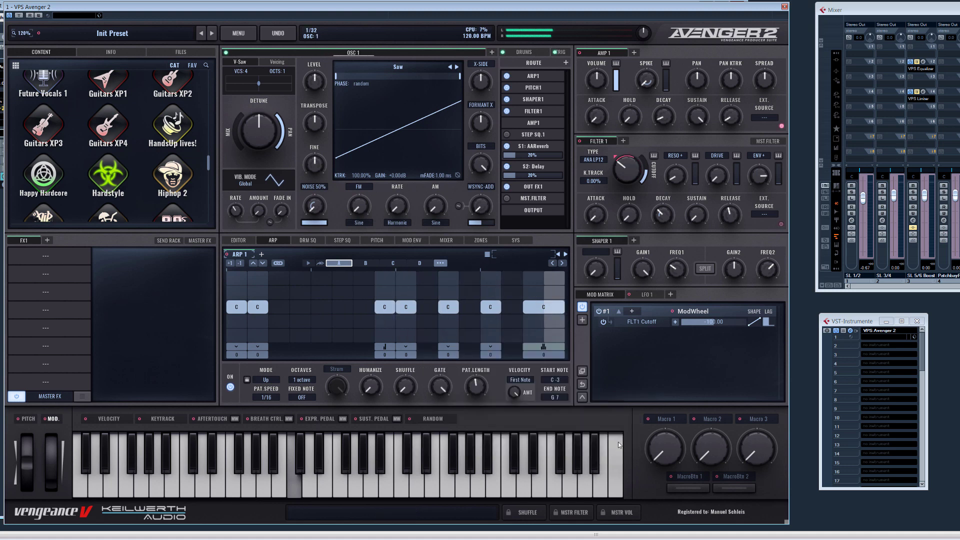
click(546, 347)
mouse_move(559, 398)
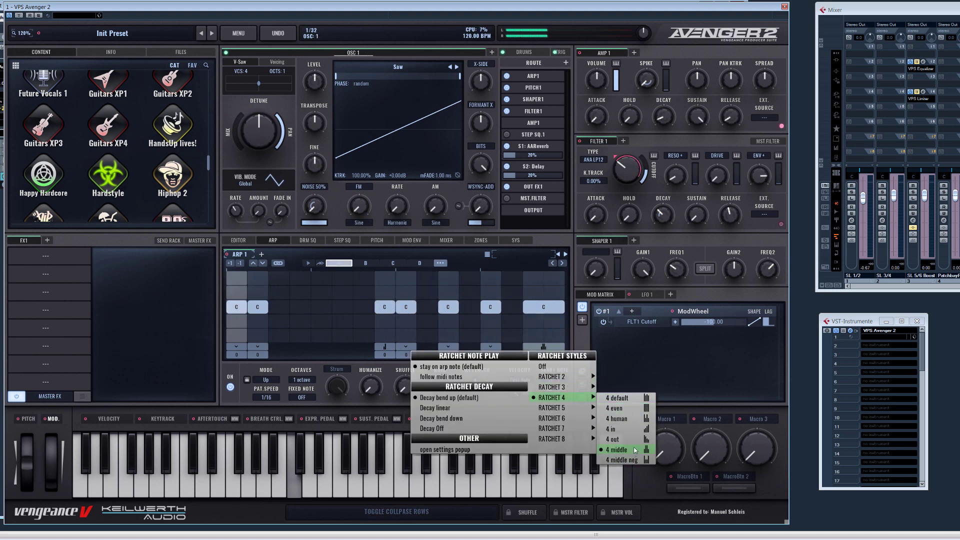
click(634, 450)
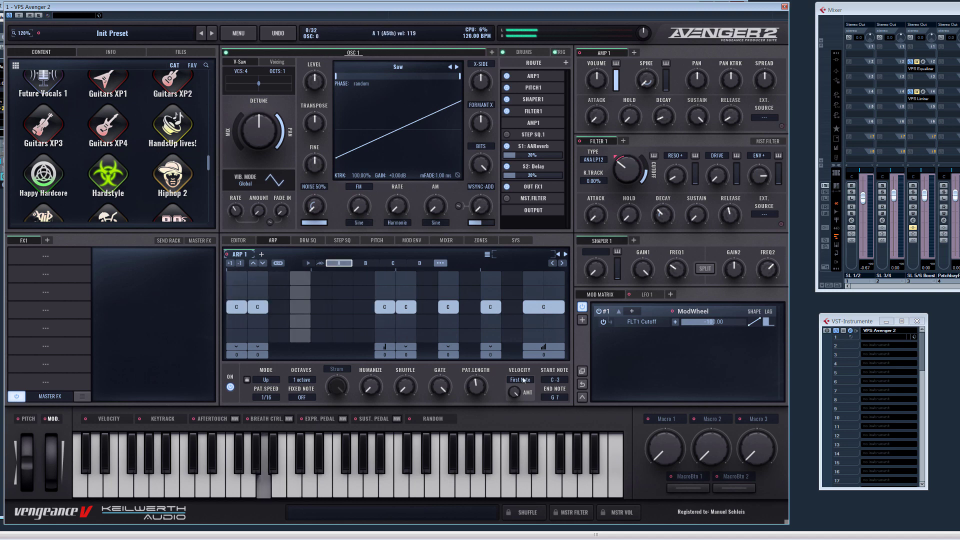
Raise the last note's repeat volumes, set offsets climbing to +12 and +24, and step 8's second hit to +12
right_click(543, 348)
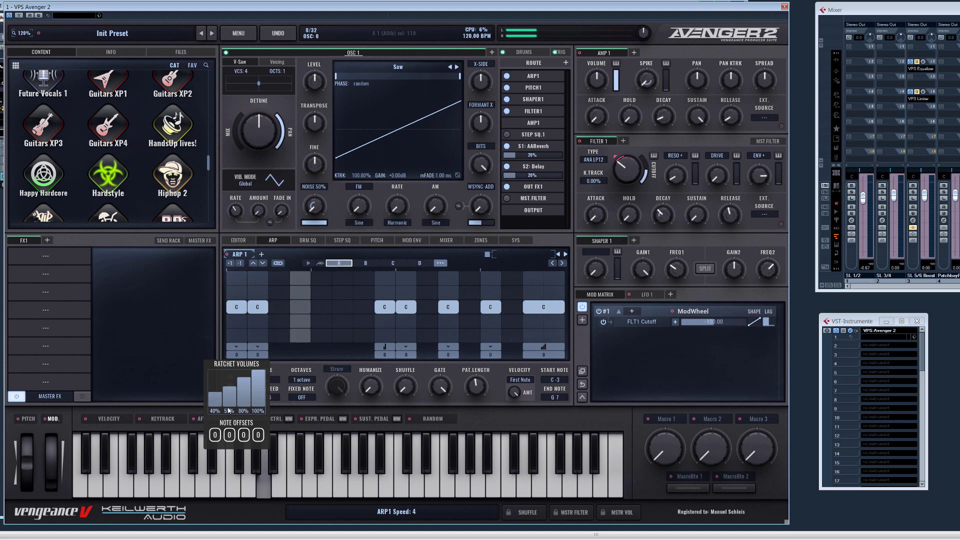
mouse_move(215, 374)
mouse_down()
mouse_move(257, 370)
mouse_move(201, 358)
mouse_move(270, 406)
mouse_move(251, 398)
mouse_move(235, 362)
mouse_move(220, 383)
mouse_move(226, 392)
mouse_move(258, 373)
mouse_up()
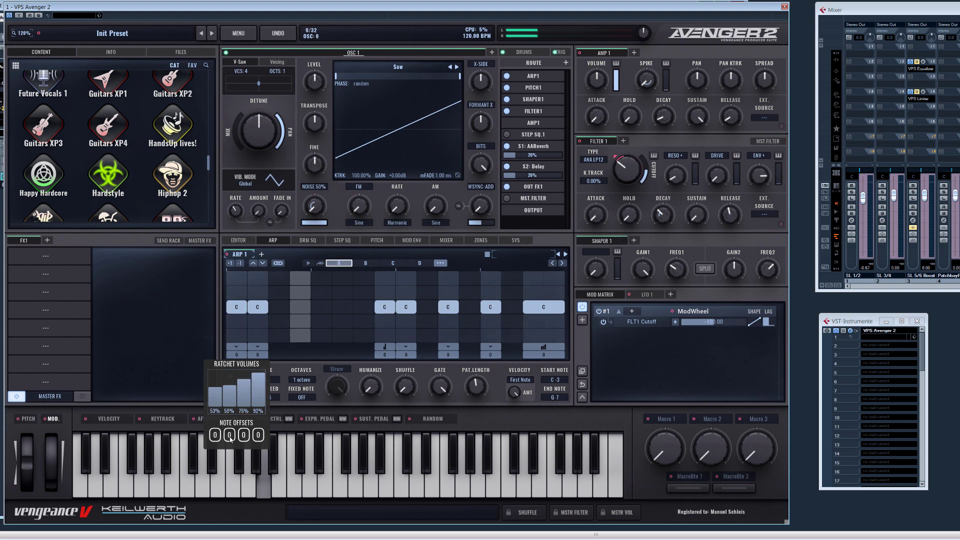
drag(230, 435, 249, 419)
drag(247, 437, 262, 387)
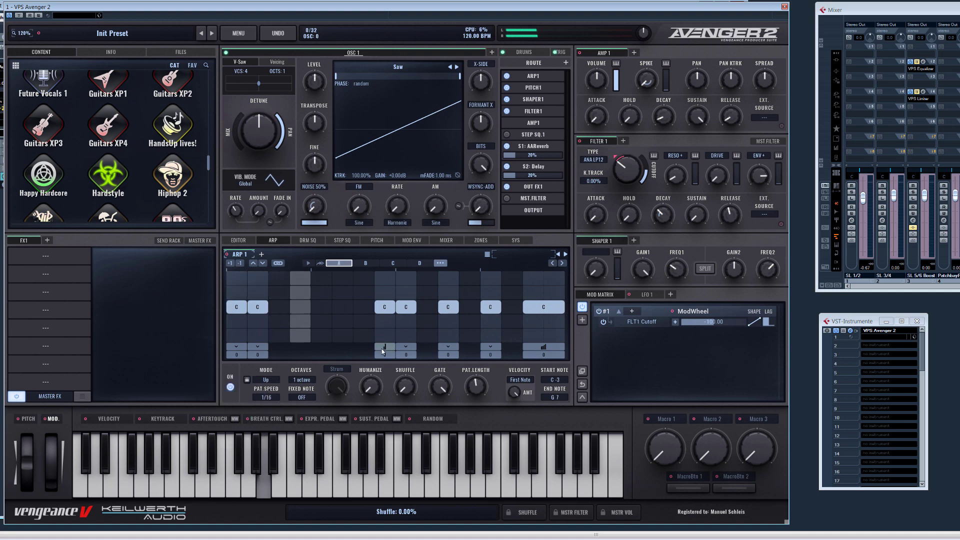
mouse_move(381, 351)
drag(392, 435, 399, 418)
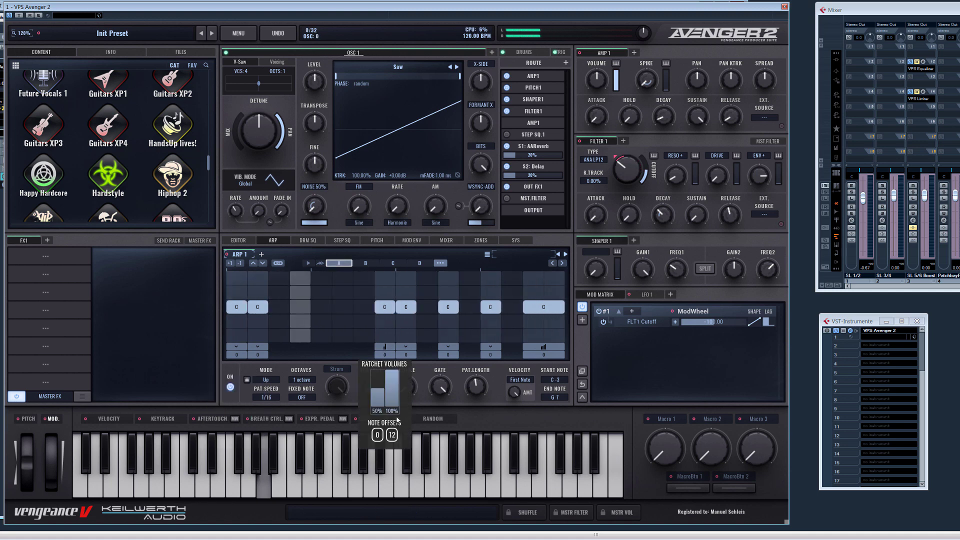
Toggle a few stray C steps on and off, leaving the pattern's notes as before
click(531, 255)
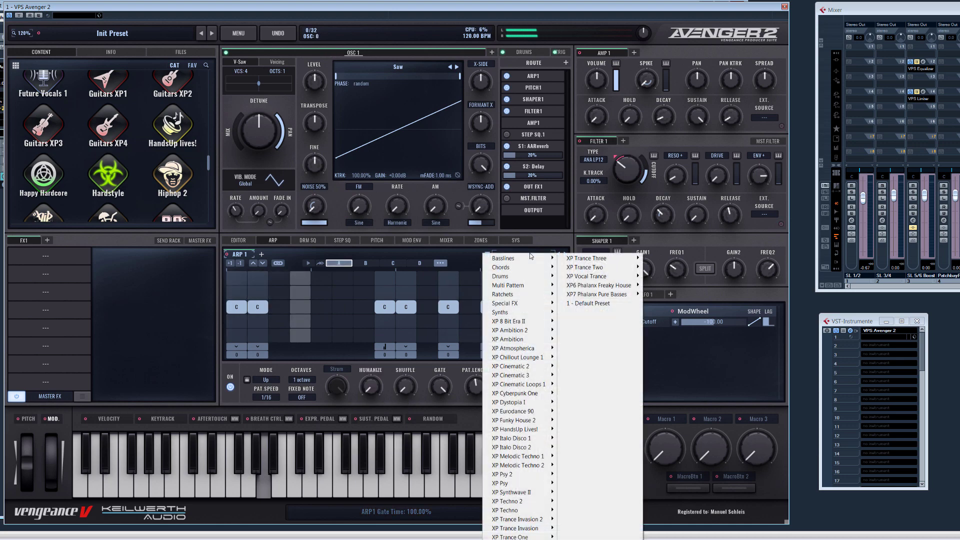
click(343, 306)
click(285, 307)
click(342, 309)
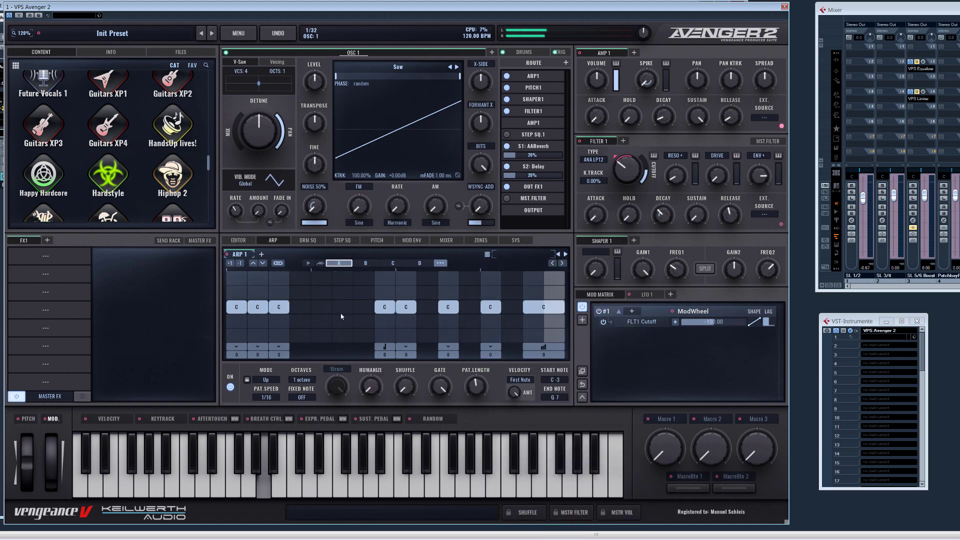
click(274, 309)
Give step 2 a three-hit Ratchet 3 and lengthen its note
click(256, 348)
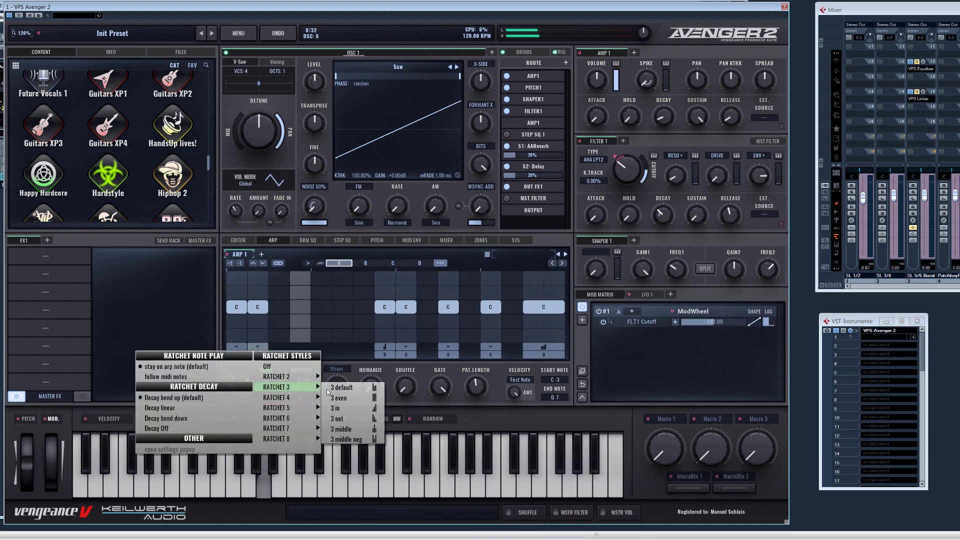
click(345, 426)
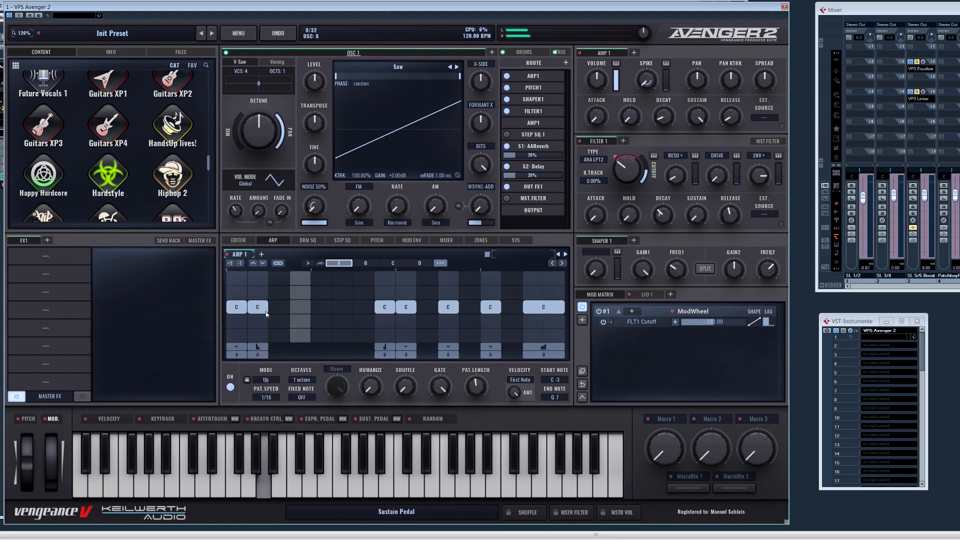
mouse_move(267, 307)
mouse_down()
mouse_move(371, 313)
mouse_move(275, 311)
mouse_up()
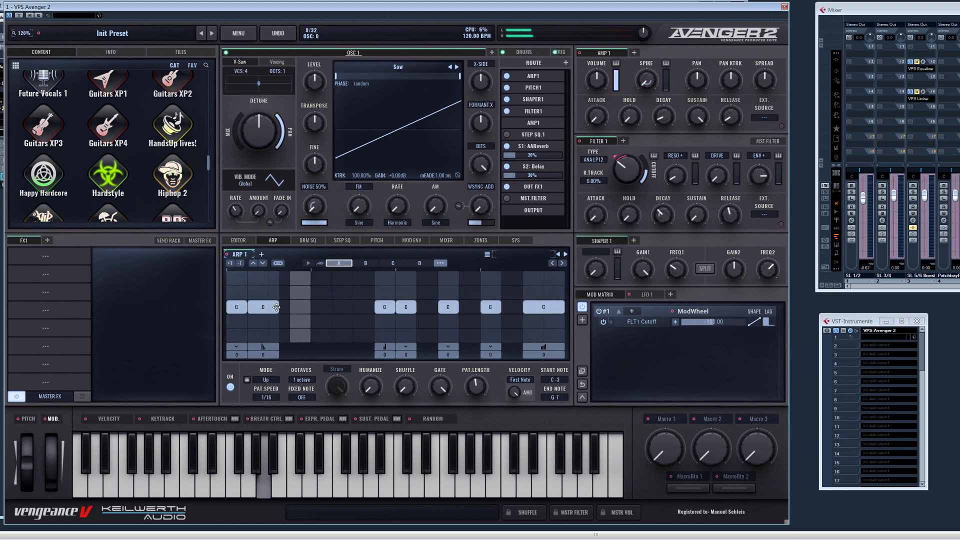
click(539, 261)
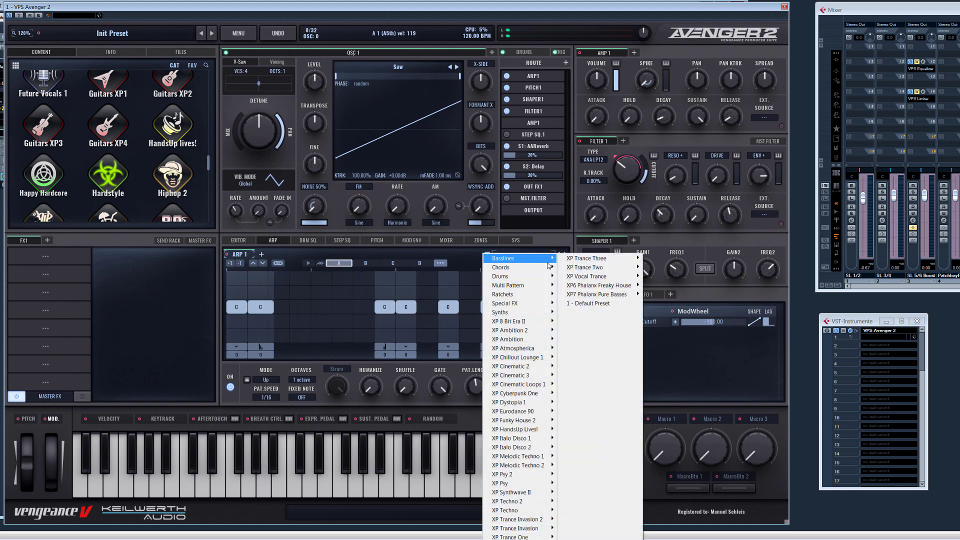
mouse_move(523, 298)
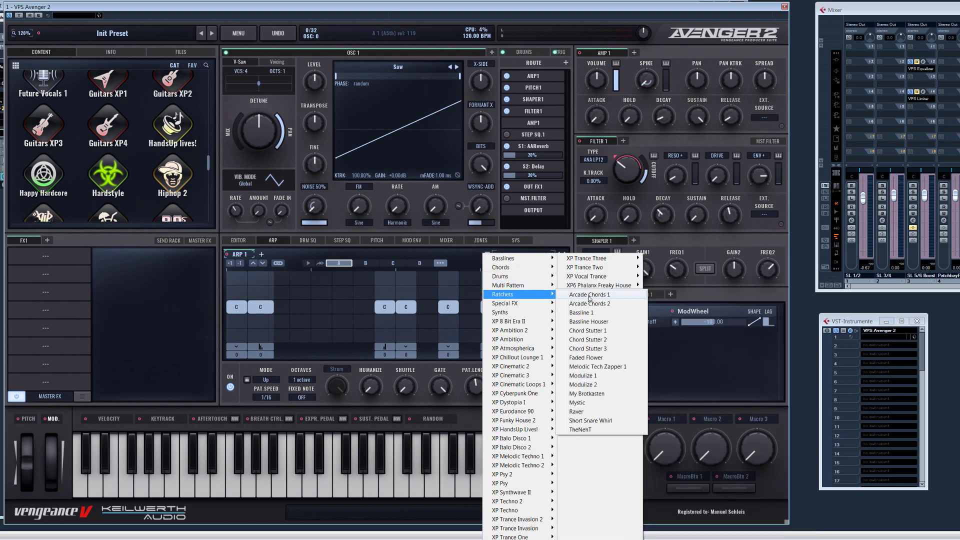
click(587, 296)
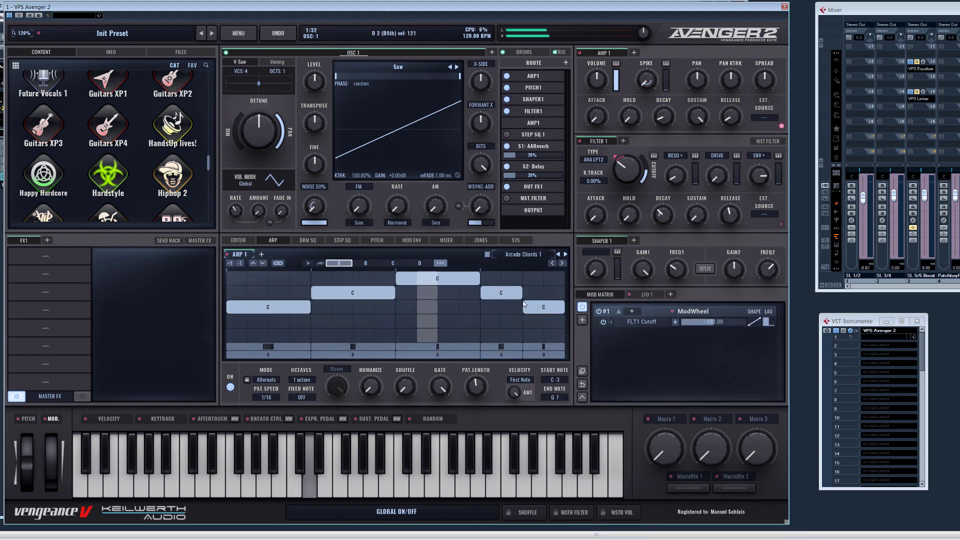
click(565, 255)
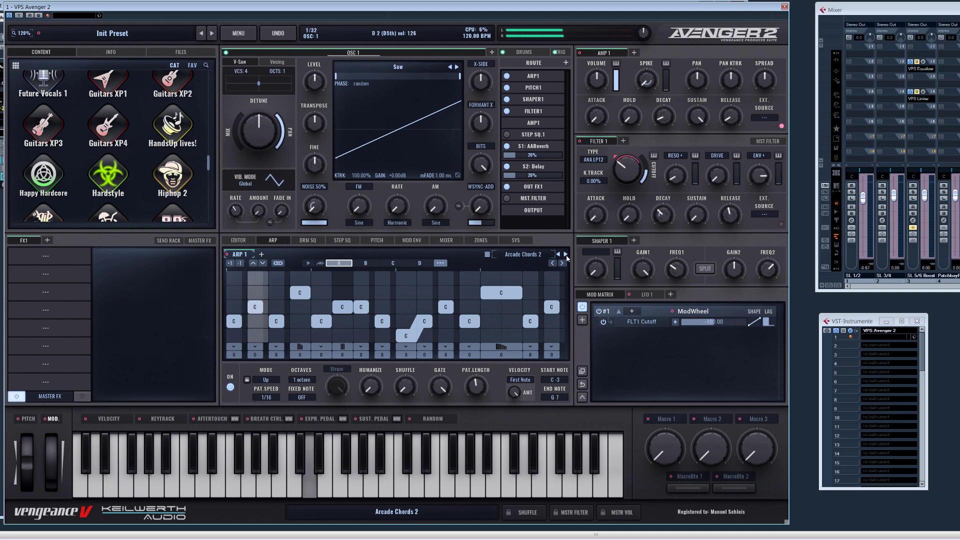
click(300, 347)
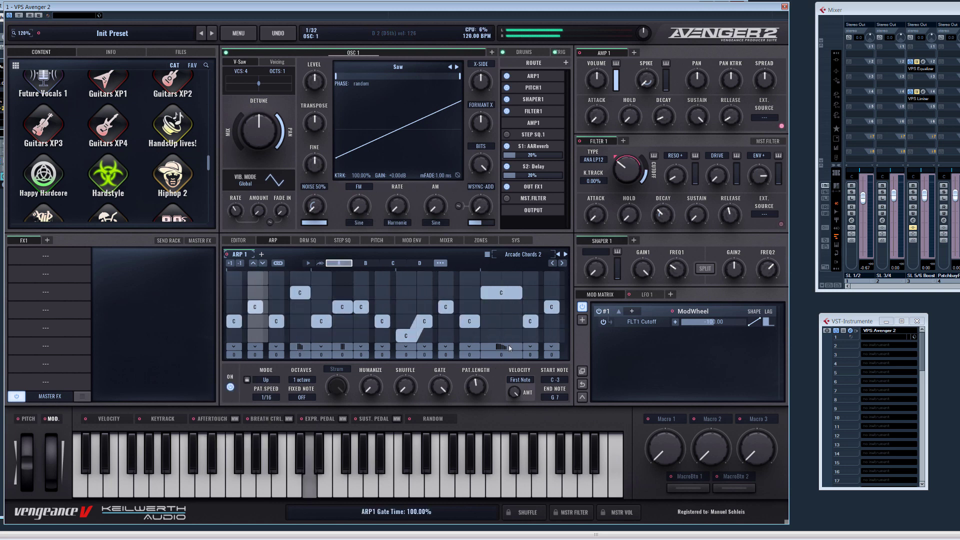
mouse_move(509, 347)
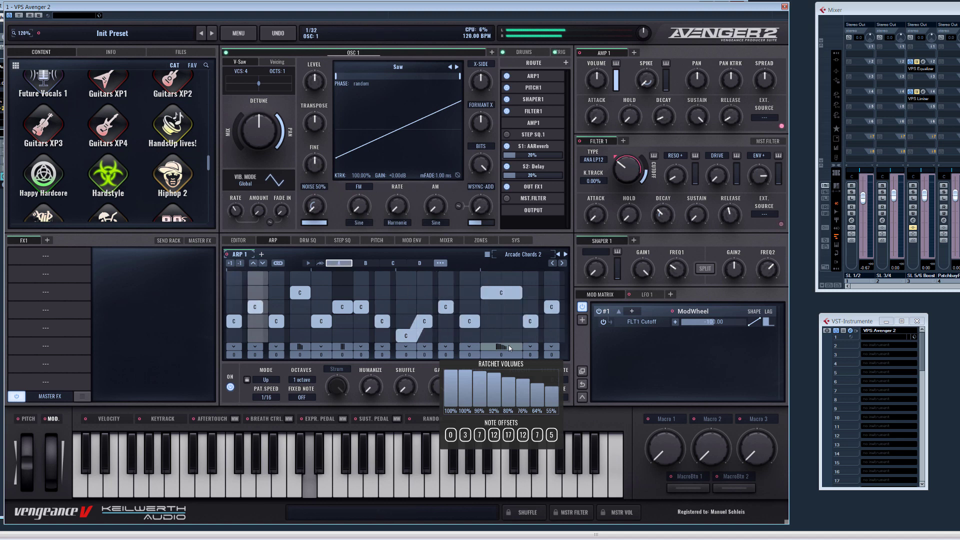
mouse_move(345, 350)
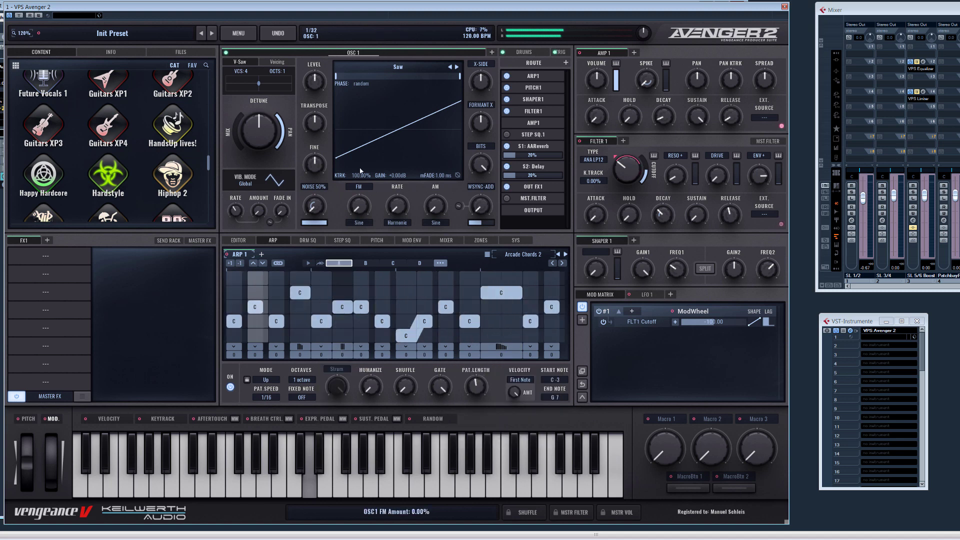
Turn up OSC 1's V-Saw mix and detune, then load the Bassline 1 arp preset
drag(238, 142, 264, 168)
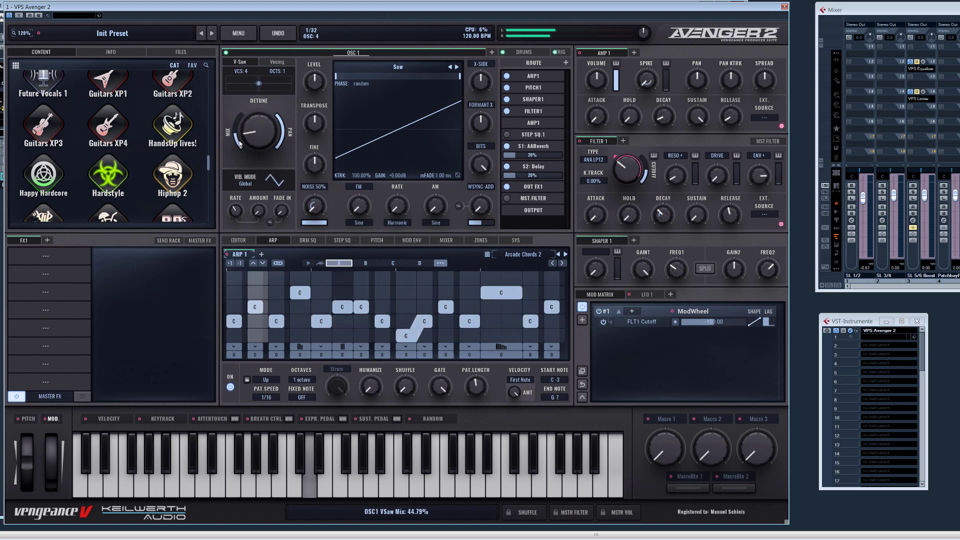
drag(257, 131, 256, 126)
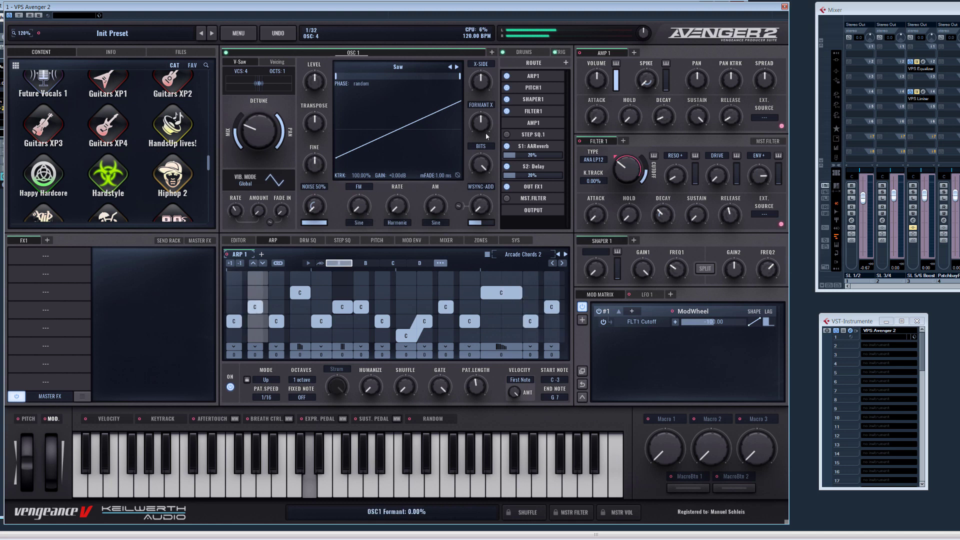
click(566, 255)
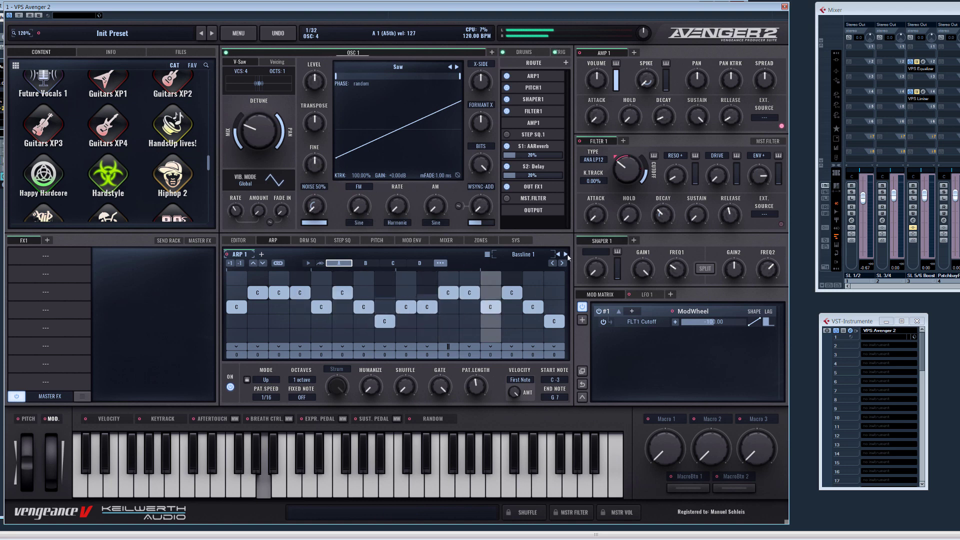
Step through the Bassline Houser and Chord Stutter 1, 2, 3 arp presets to Faded Flower
click(566, 254)
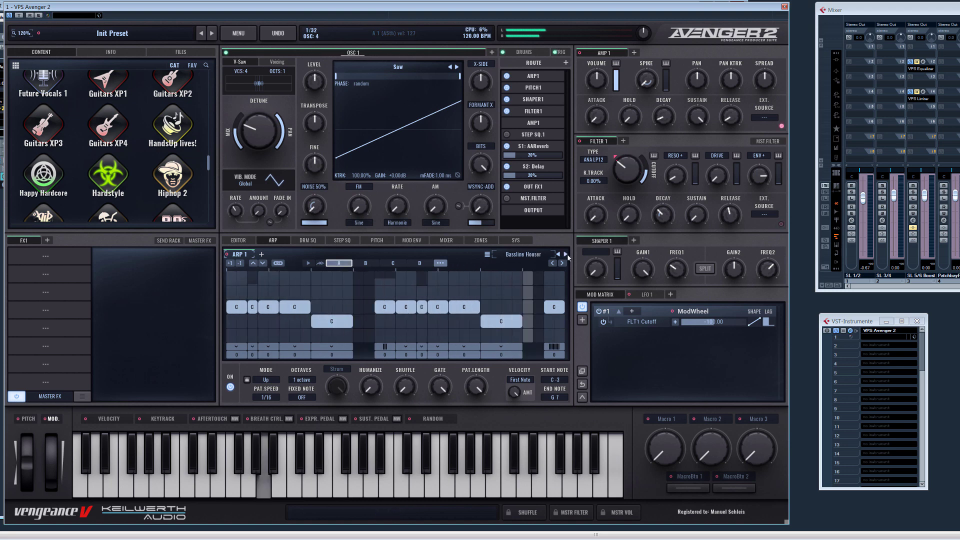
click(565, 254)
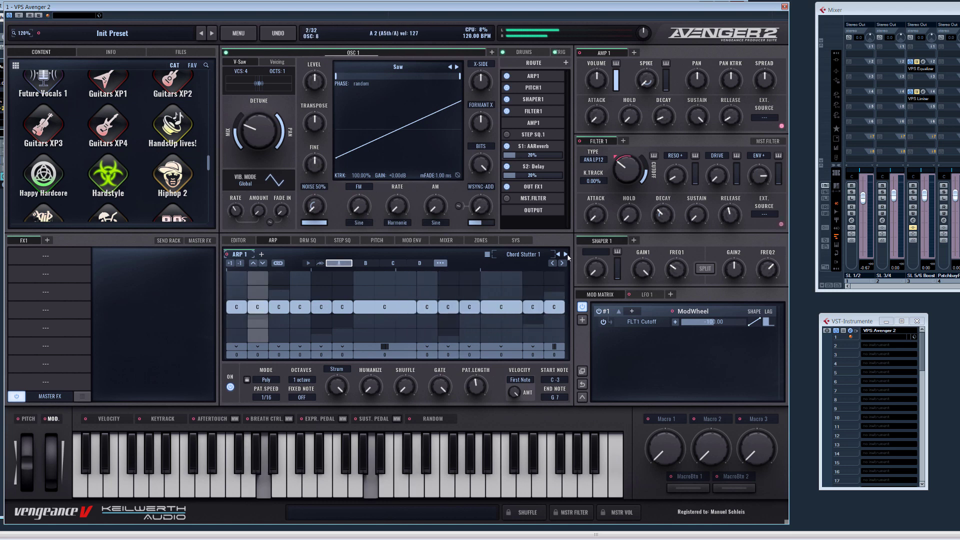
click(565, 254)
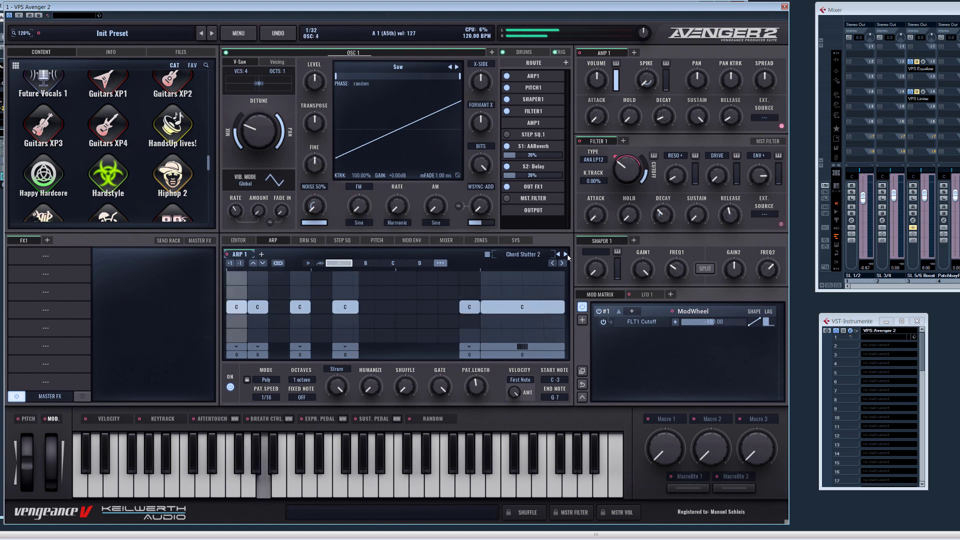
click(567, 255)
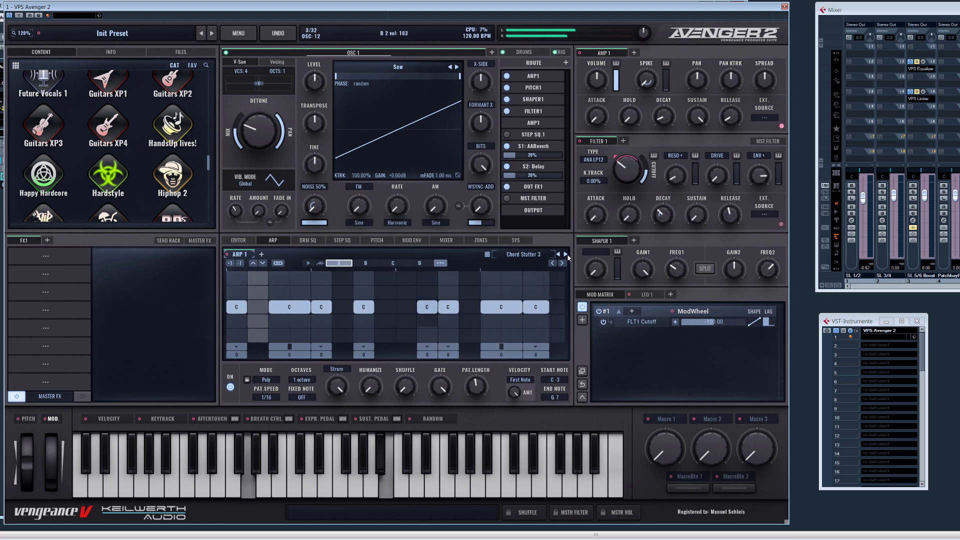
click(566, 255)
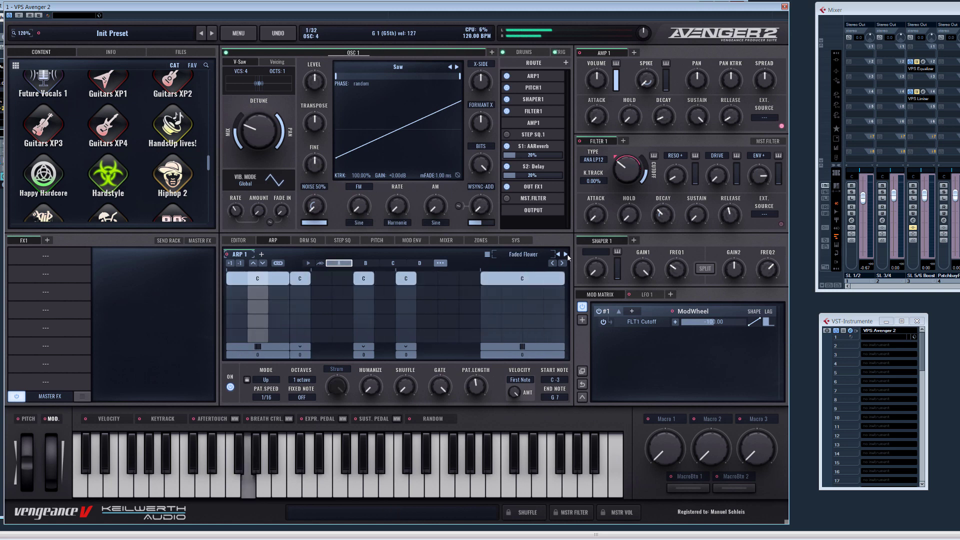
Step through the Melodic Tech Zapper 1, Modulize 1 and Modulize 2 arp presets to My Brotkasten
click(566, 254)
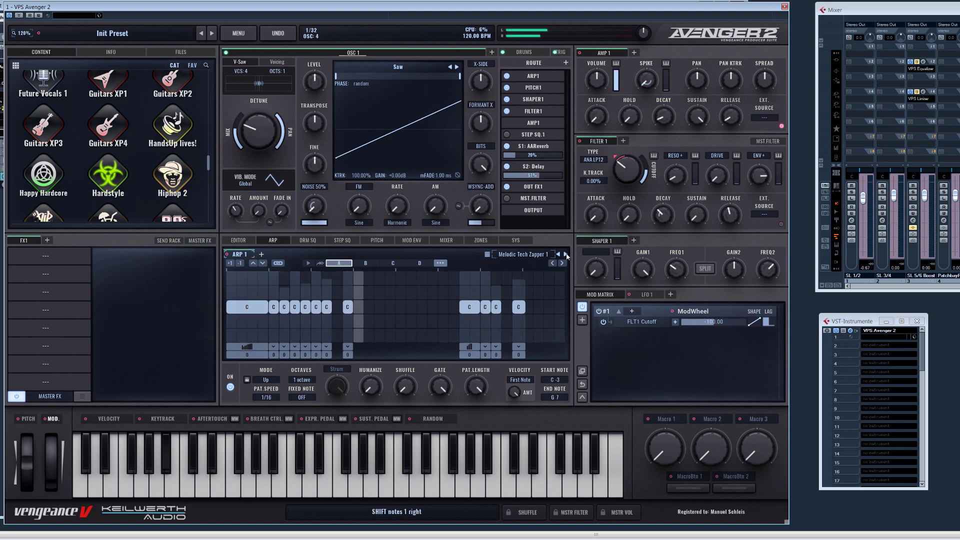
click(565, 254)
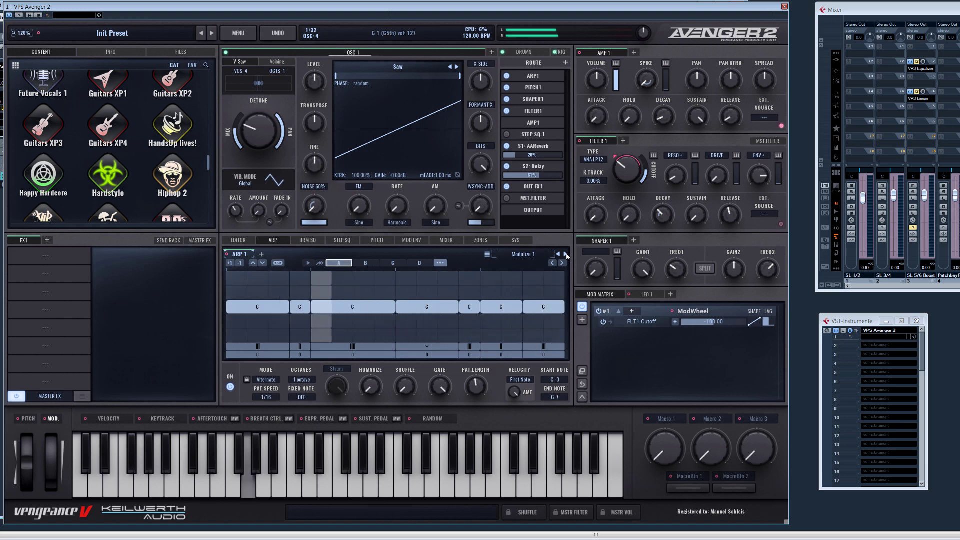
click(565, 254)
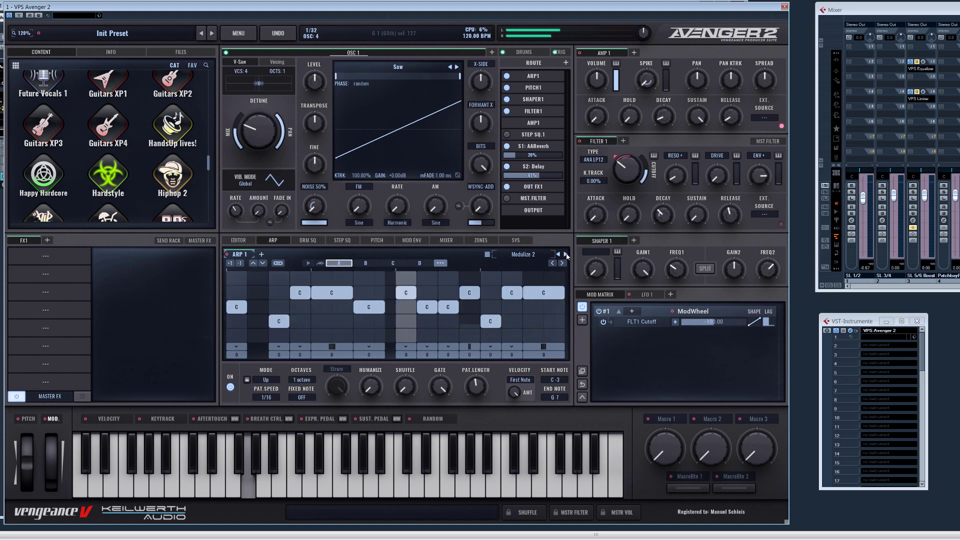
click(566, 254)
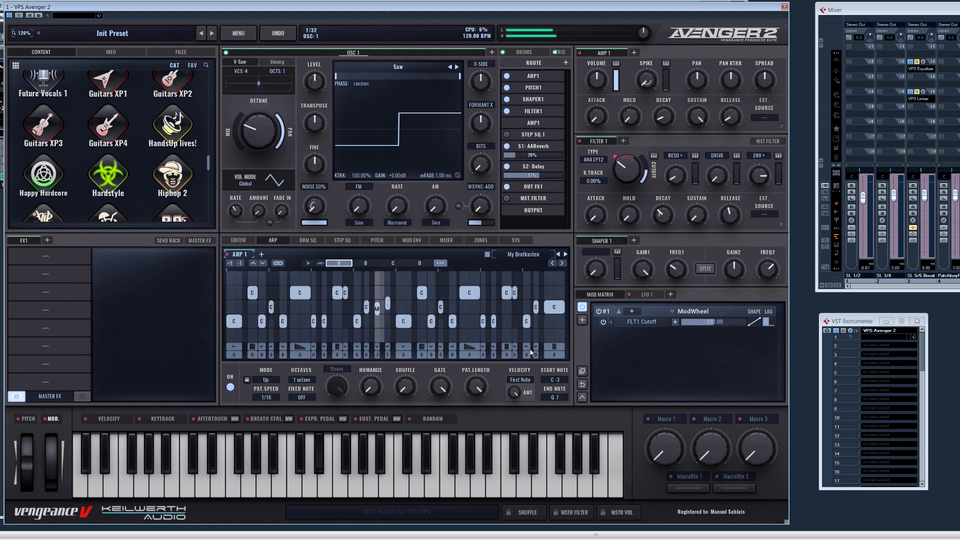
Turn OSC 1's BITS knob up to 100% so the waveform is a smooth saw again
mouse_move(474, 352)
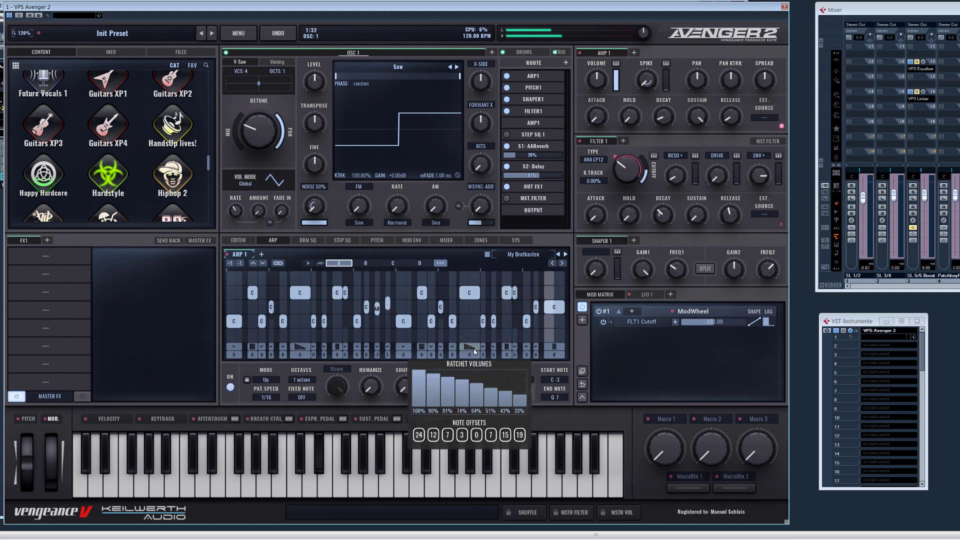
mouse_move(304, 351)
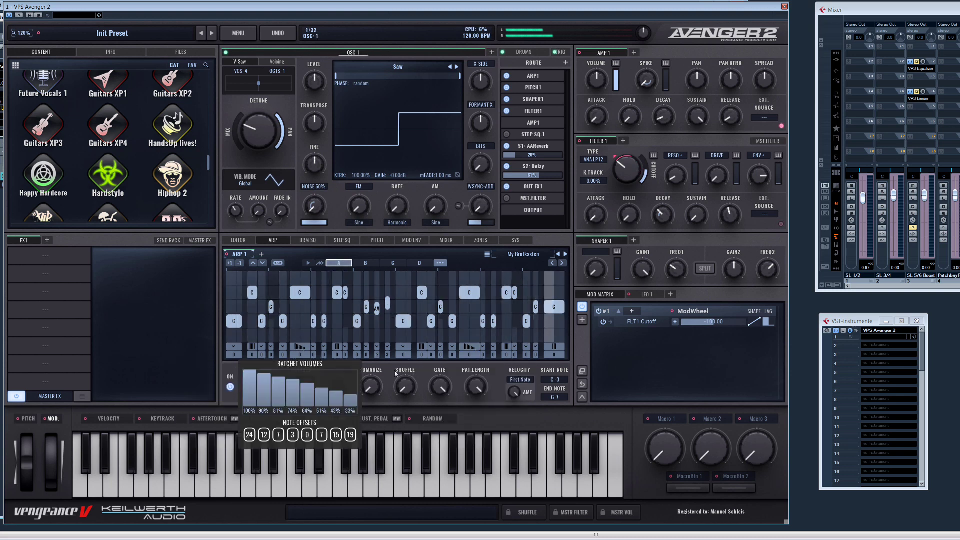
drag(481, 165, 492, 65)
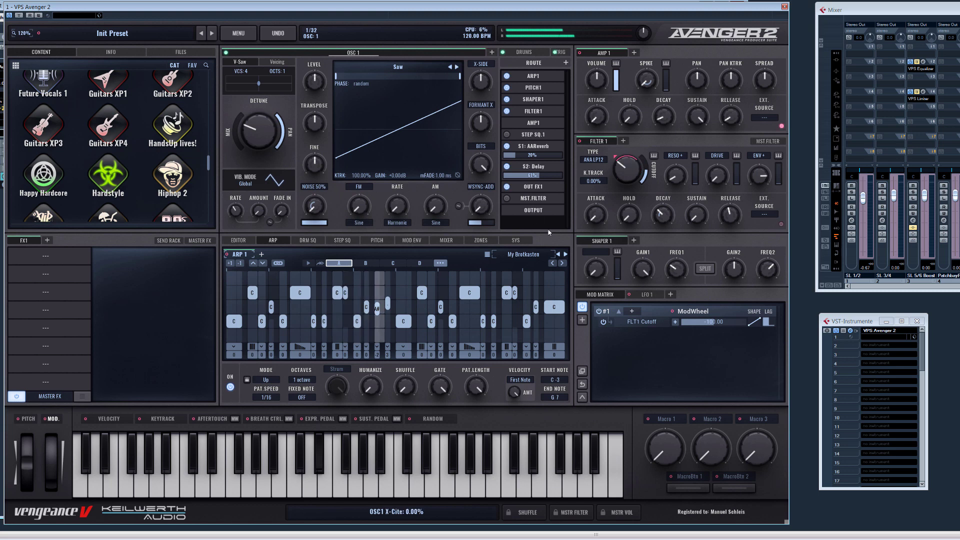
Step through the Mystic, Raver and Short Snare Whirl arp presets to TheNehT
click(565, 254)
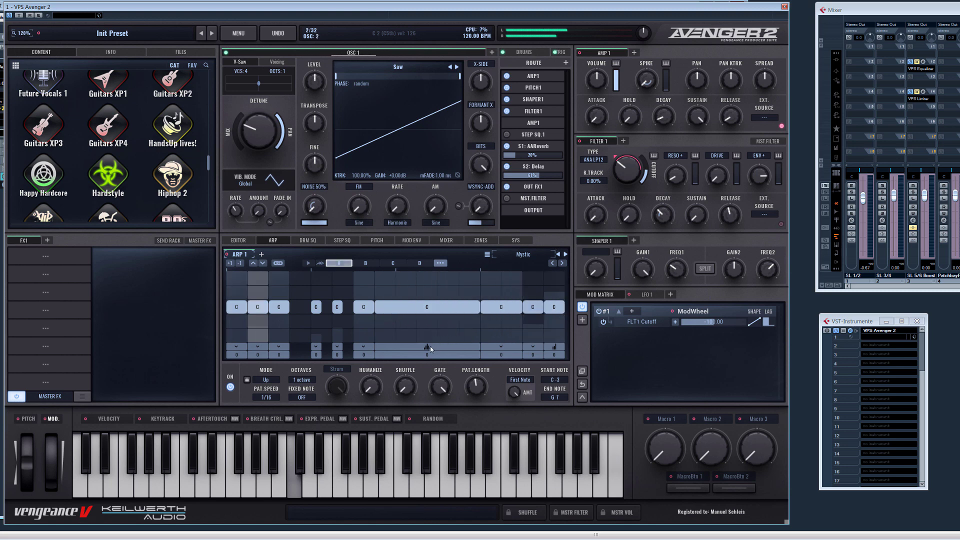
mouse_move(427, 349)
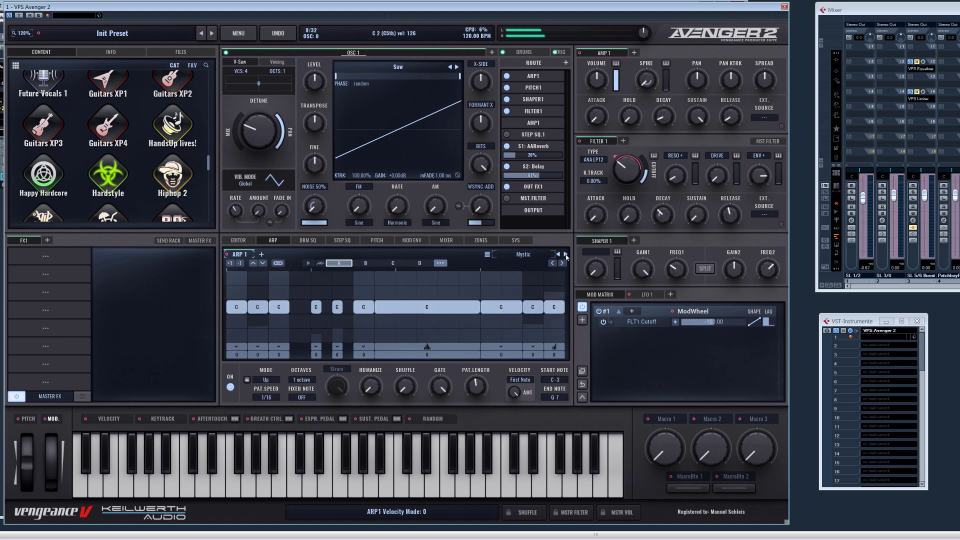
click(565, 255)
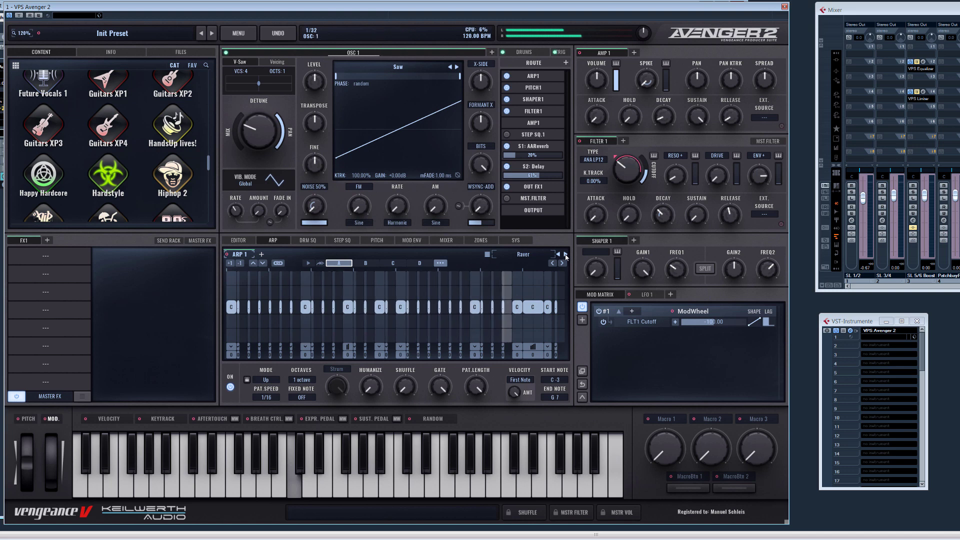
click(565, 254)
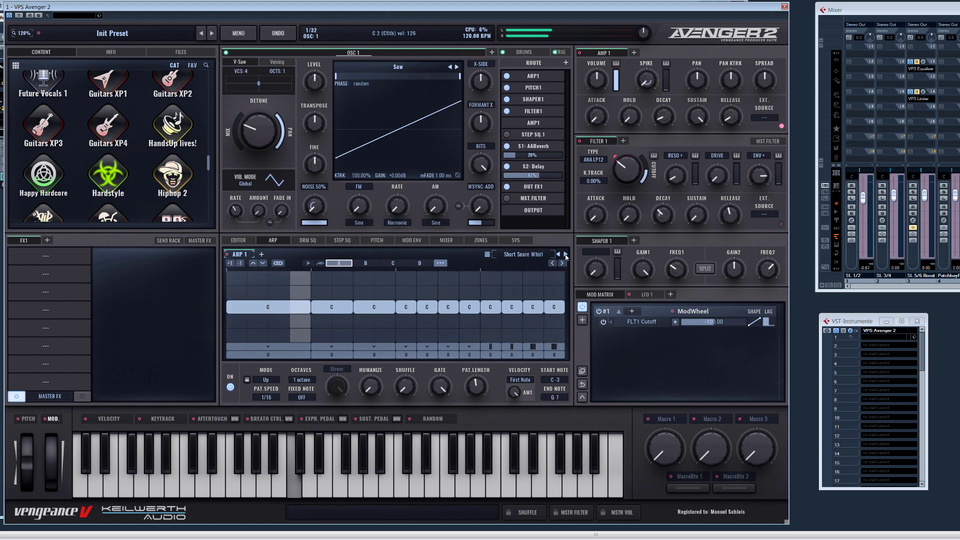
click(566, 254)
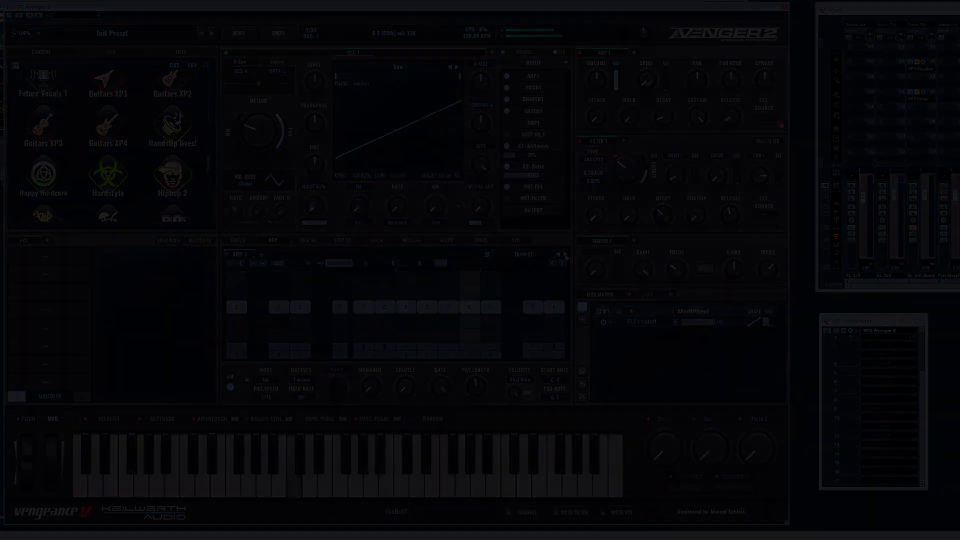